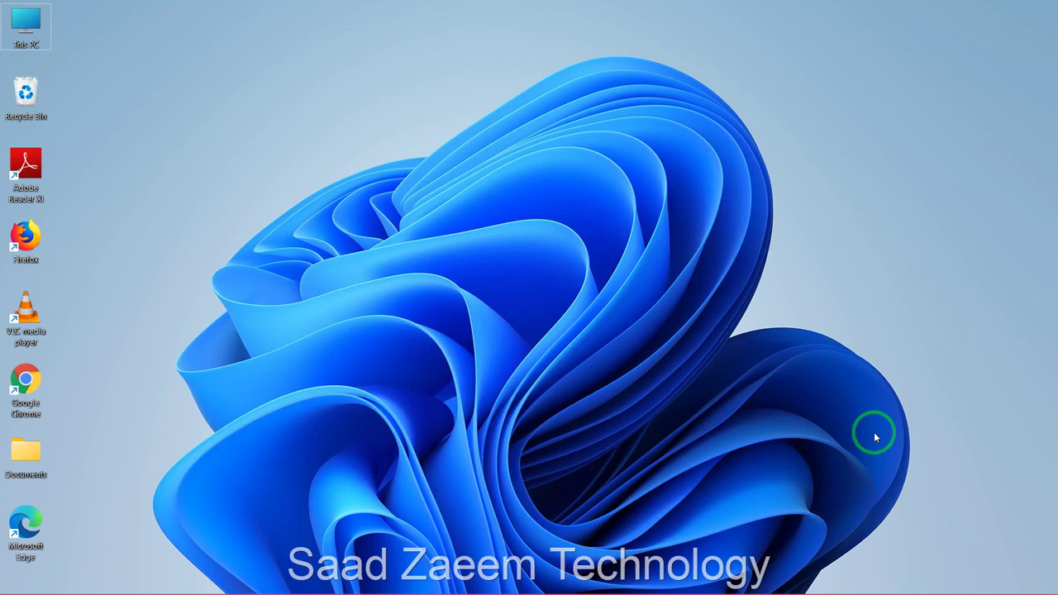
# Search the system for "Devi" and open Device Manager
pyautogui.press('super+s')
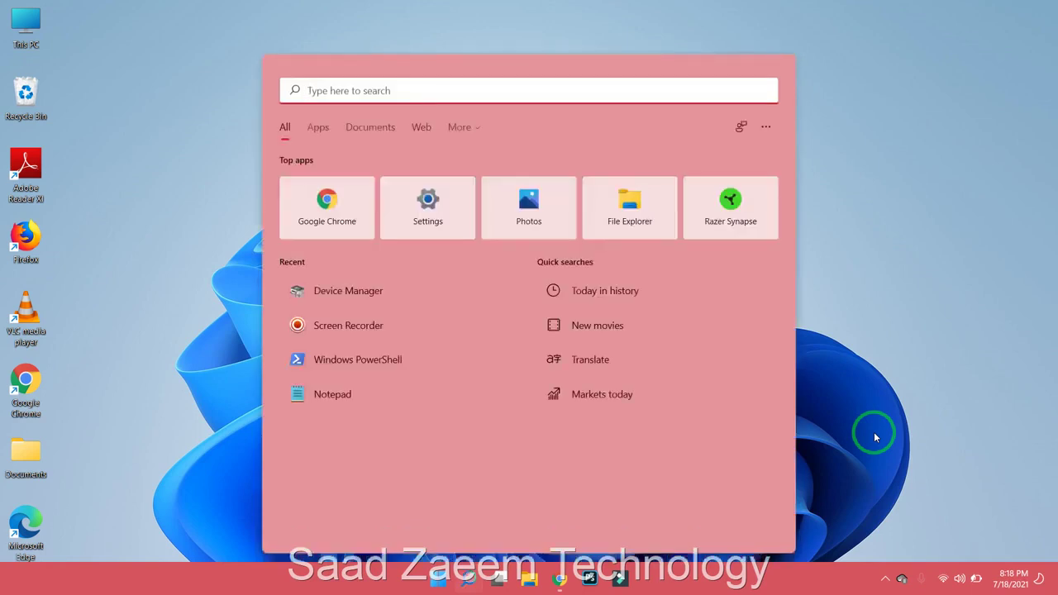
pyautogui.write('Devi')
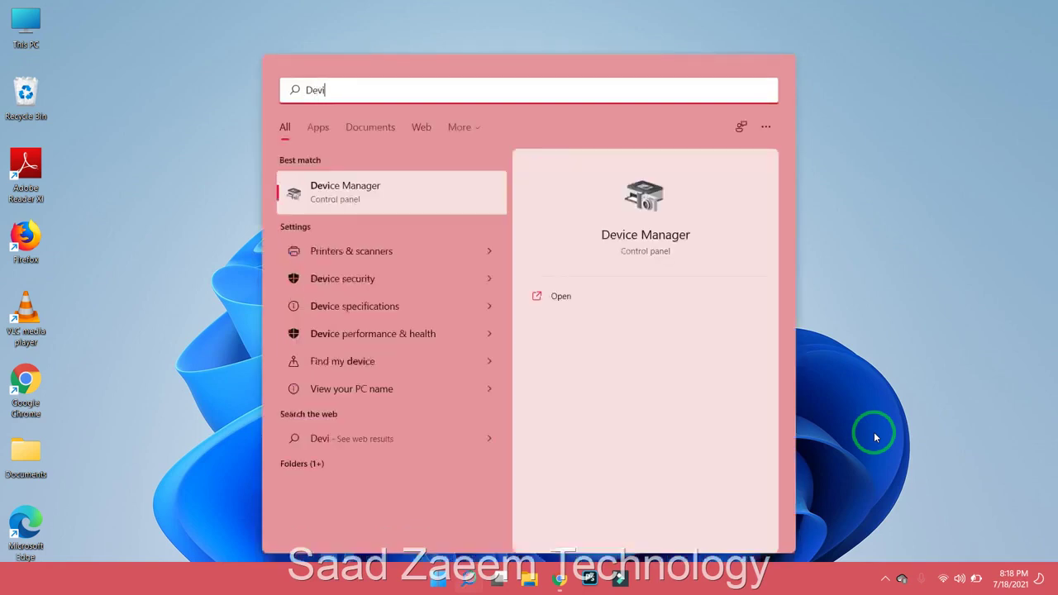
pyautogui.press('Return')
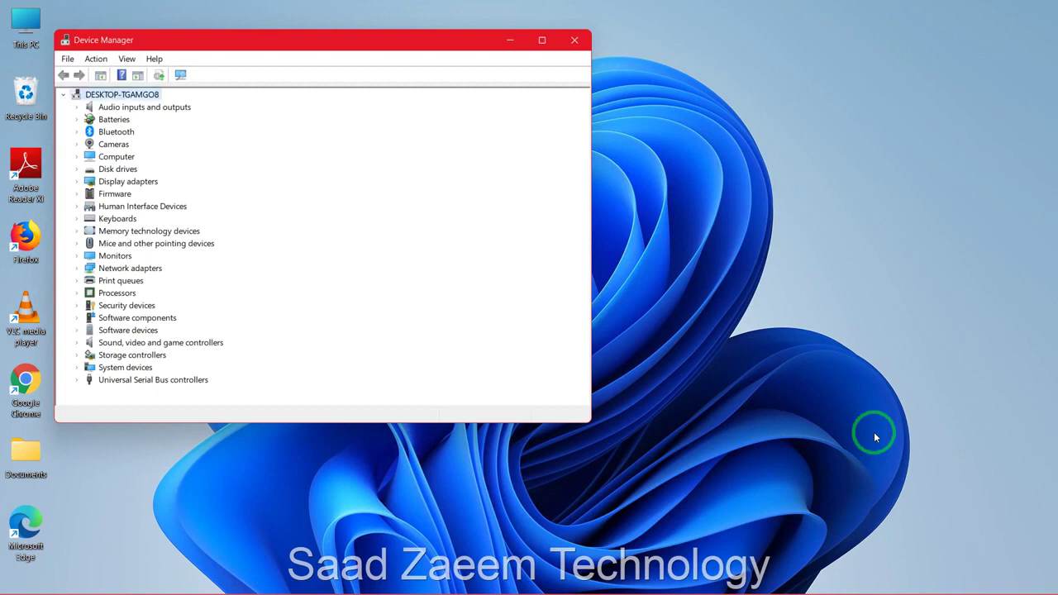
# Expand the Mice and other pointing devices category in the device tree
pyautogui.press('Down')
pyautogui.press('Down')
pyautogui.press('Down')
pyautogui.press('Down')
pyautogui.press('Down')
pyautogui.press('Down')
pyautogui.press('Down')
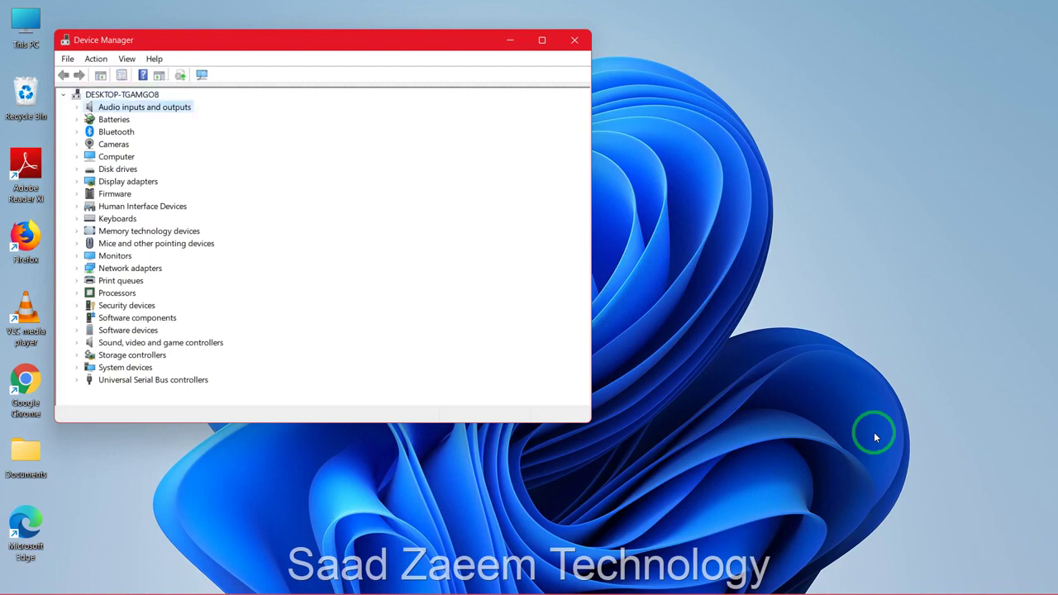
pyautogui.press('Down')
pyautogui.press('Down')
pyautogui.press('Down')
pyautogui.press('Down')
pyautogui.press('Down')
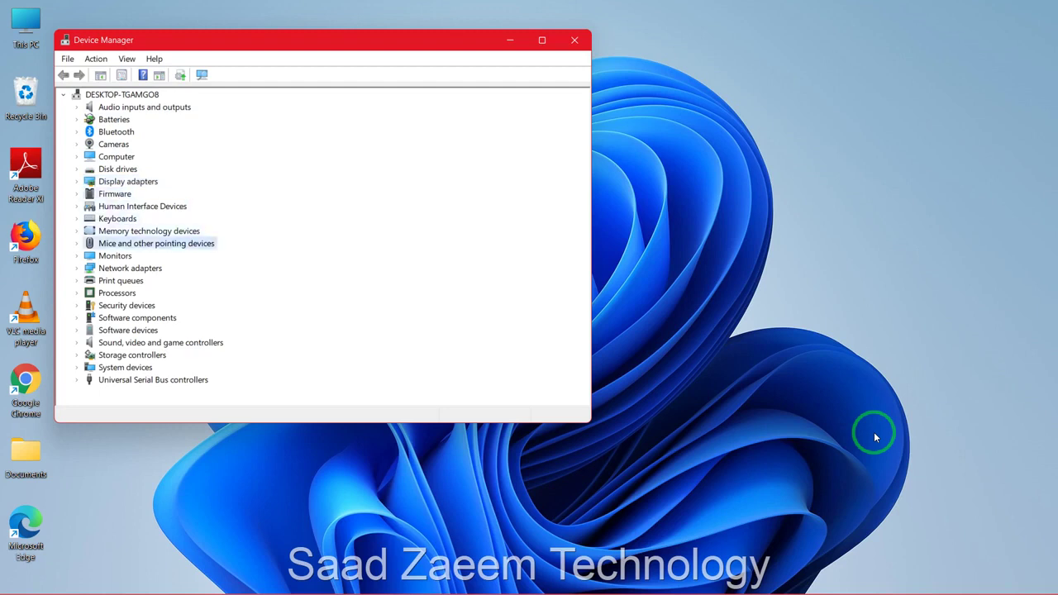
pyautogui.press('Right')
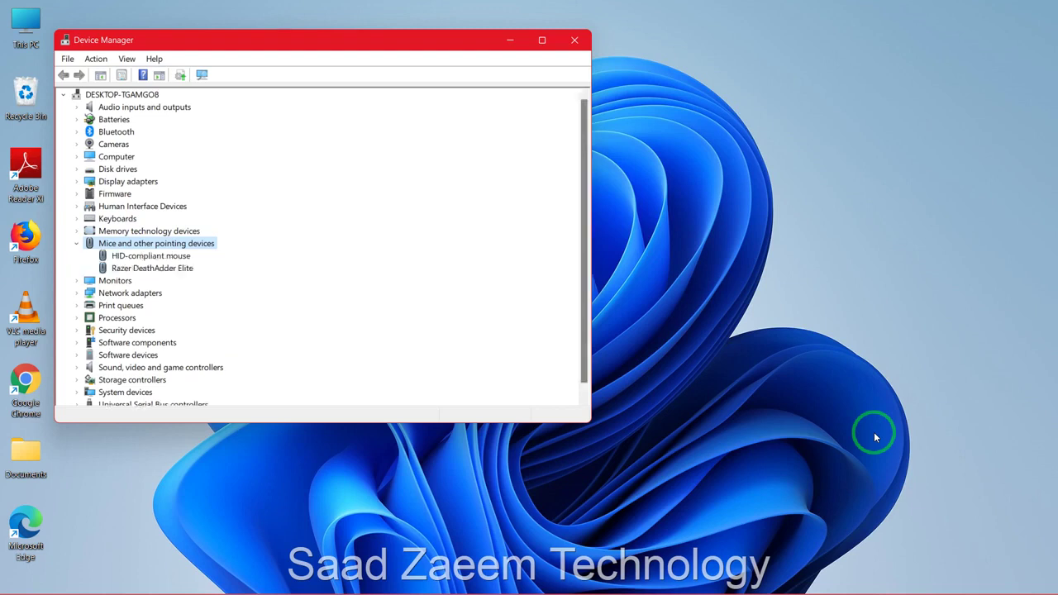
# Open the properties of the HID-compliant mouse and show its driver options
pyautogui.press('Down')
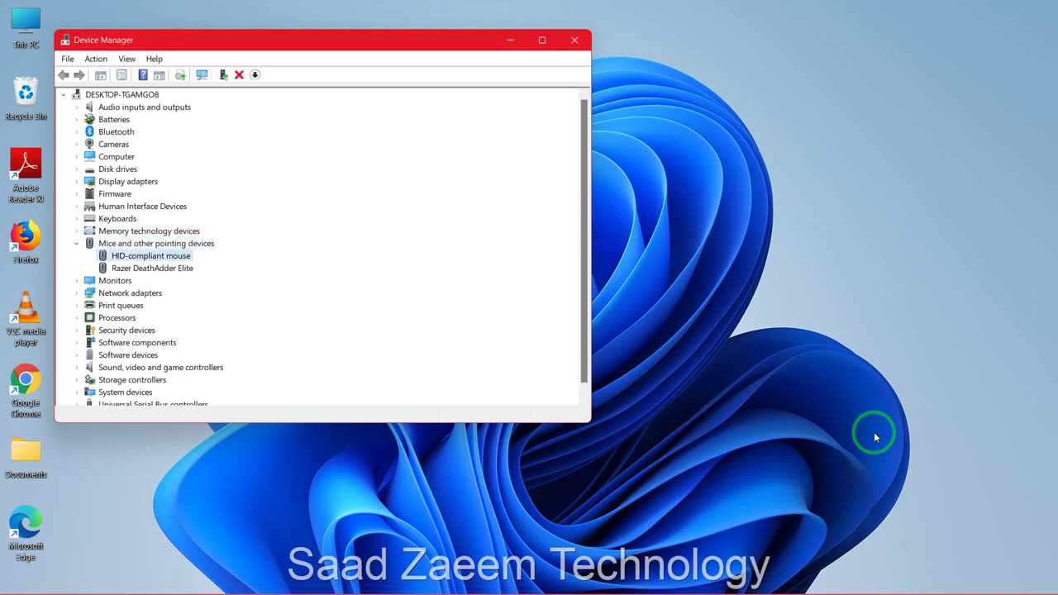
pyautogui.press('Return')
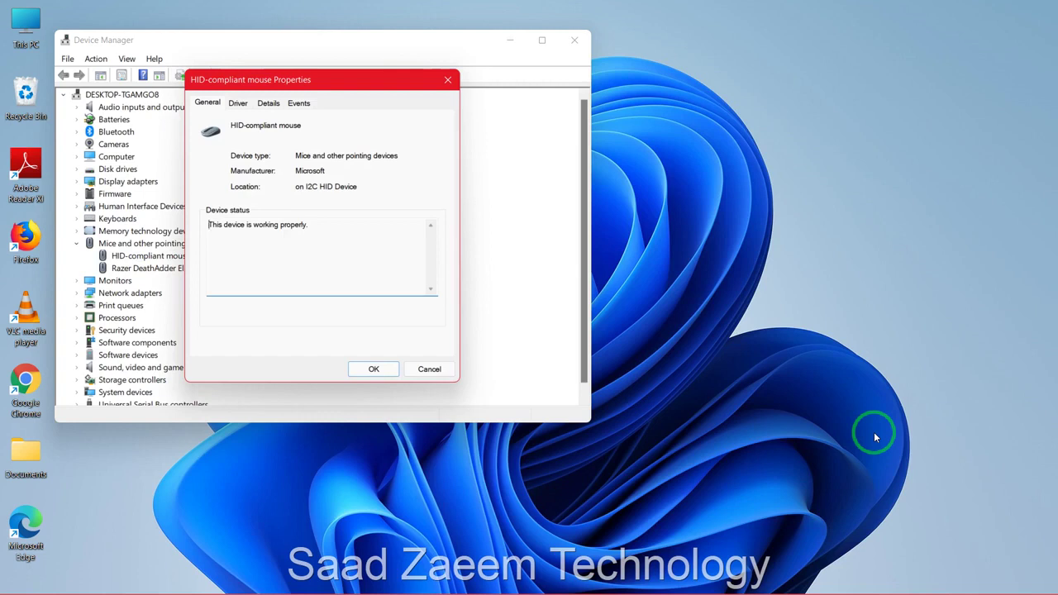
pyautogui.press('Tab')
pyautogui.press('Tab')
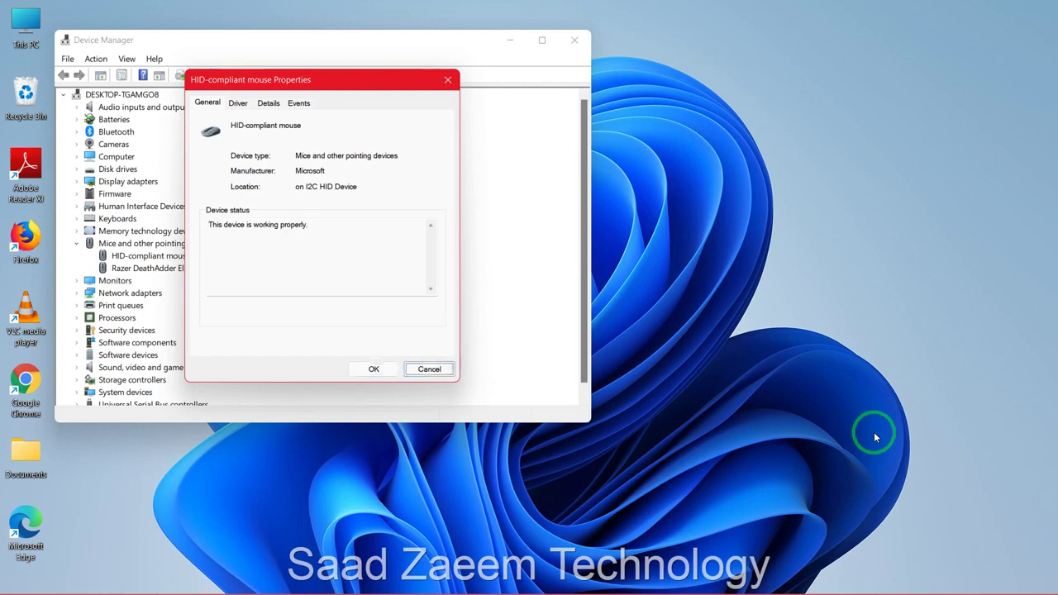
pyautogui.press('Tab')
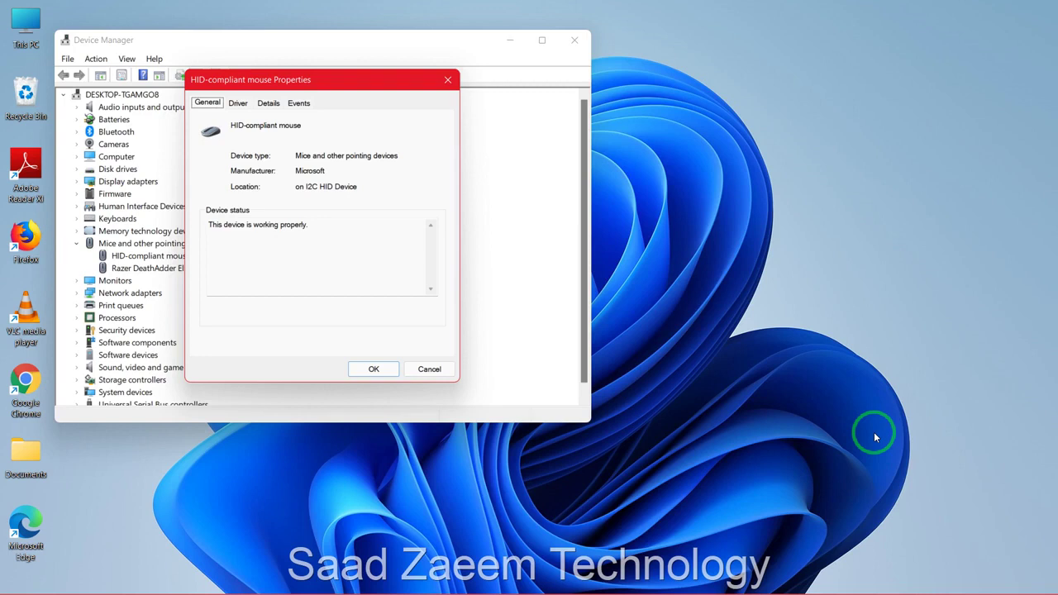
pyautogui.press('Right')
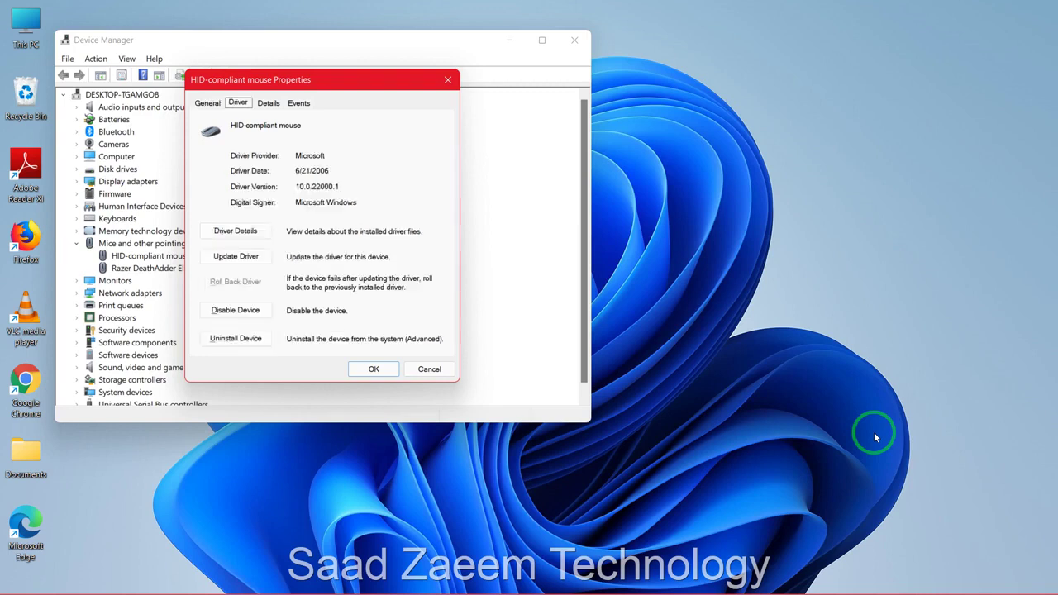
# Disable the HID-compliant mouse from its driver options and confirm the disabling
pyautogui.press('Tab')
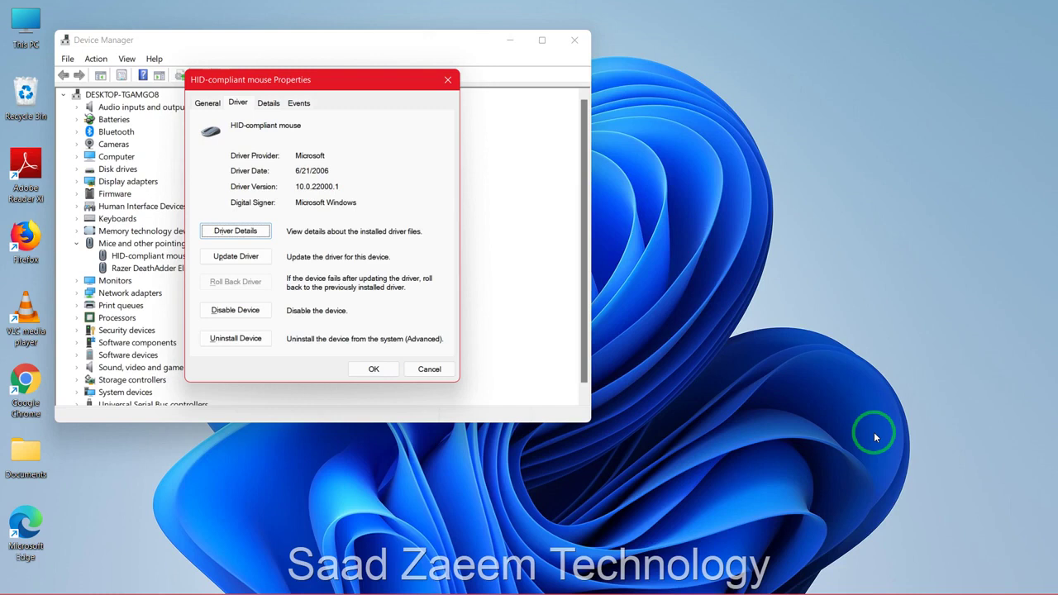
pyautogui.press('Tab')
pyautogui.press('Tab')
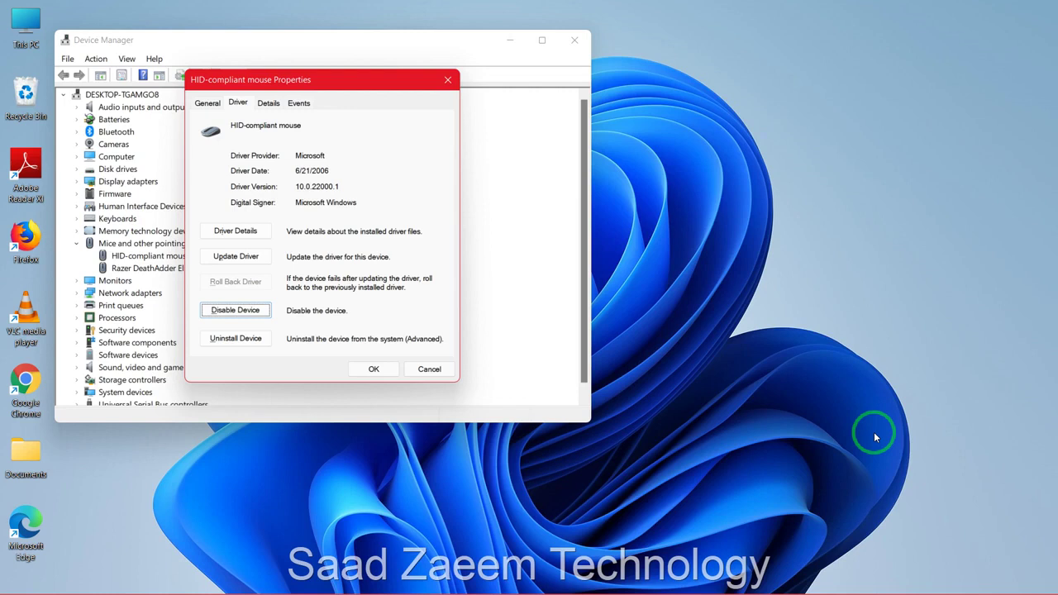
pyautogui.press('Tab')
pyautogui.press('Tab')
pyautogui.press('Tab')
pyautogui.press('Tab')
pyautogui.press('Tab')
pyautogui.press('Tab')
pyautogui.press('Tab')
pyautogui.press('Tab')
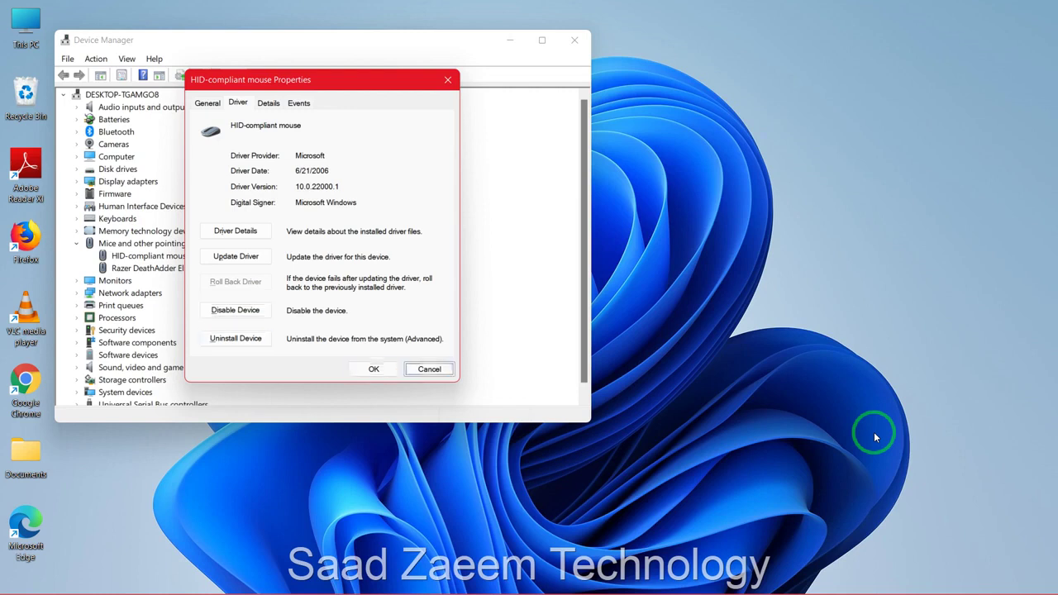
pyautogui.press('Tab')
pyautogui.press('Tab')
pyautogui.press('Tab')
pyautogui.press('Tab')
pyautogui.press('Tab')
pyautogui.press('Tab')
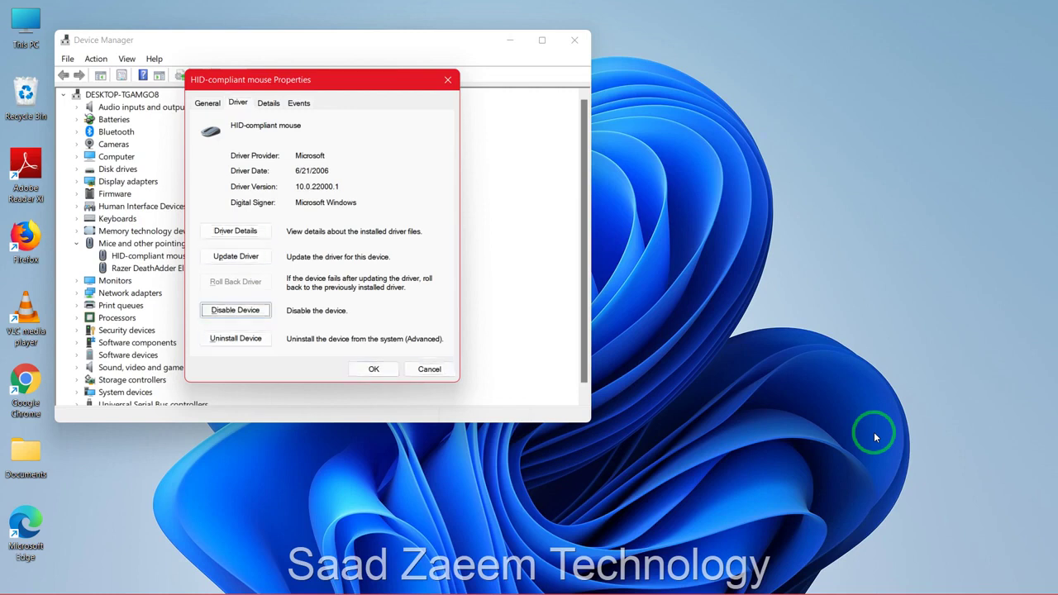
pyautogui.press('Return')
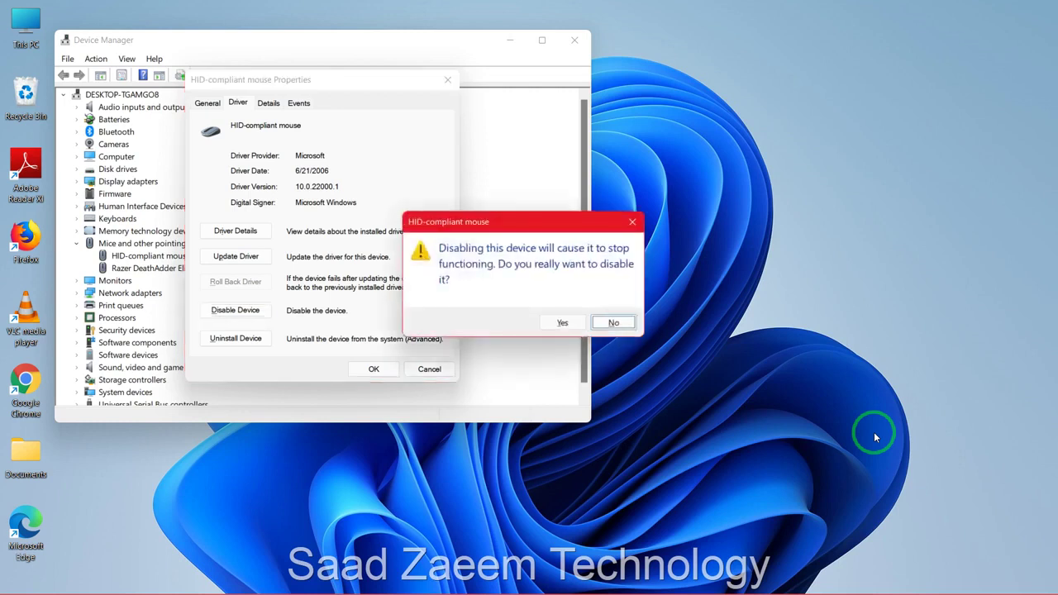
pyautogui.press('Left')
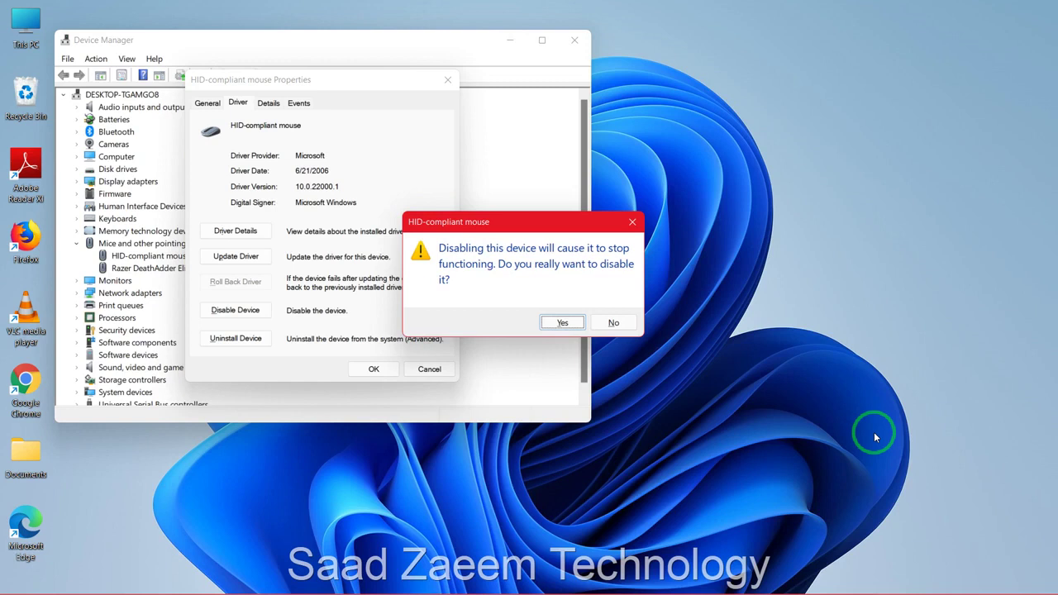
pyautogui.press('Return')
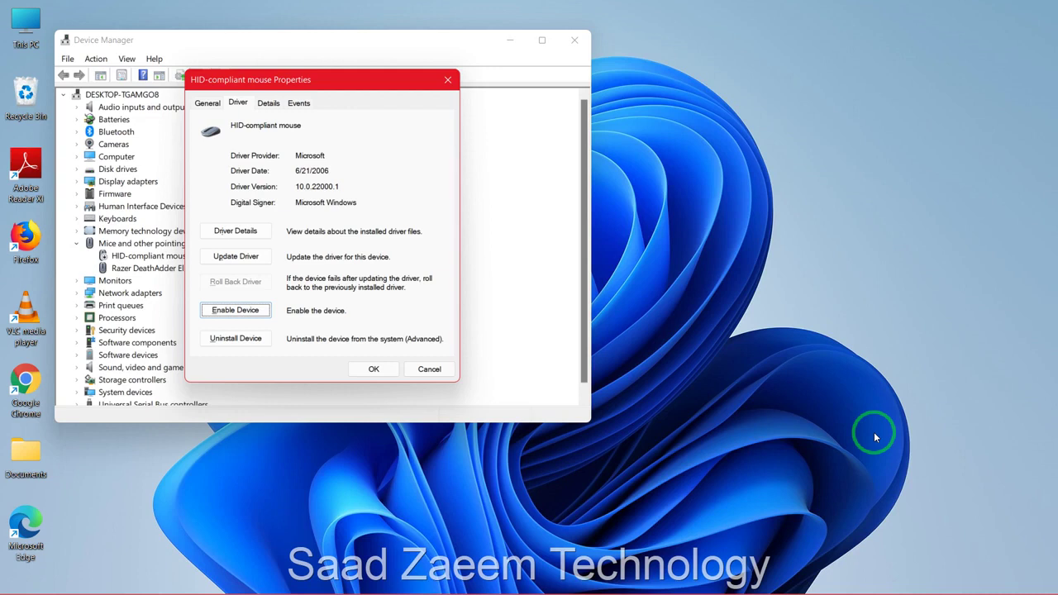
# Enable the HID-compliant mouse again from its driver options
pyautogui.press('Return')
pyautogui.press('Tab')
pyautogui.press('Tab')
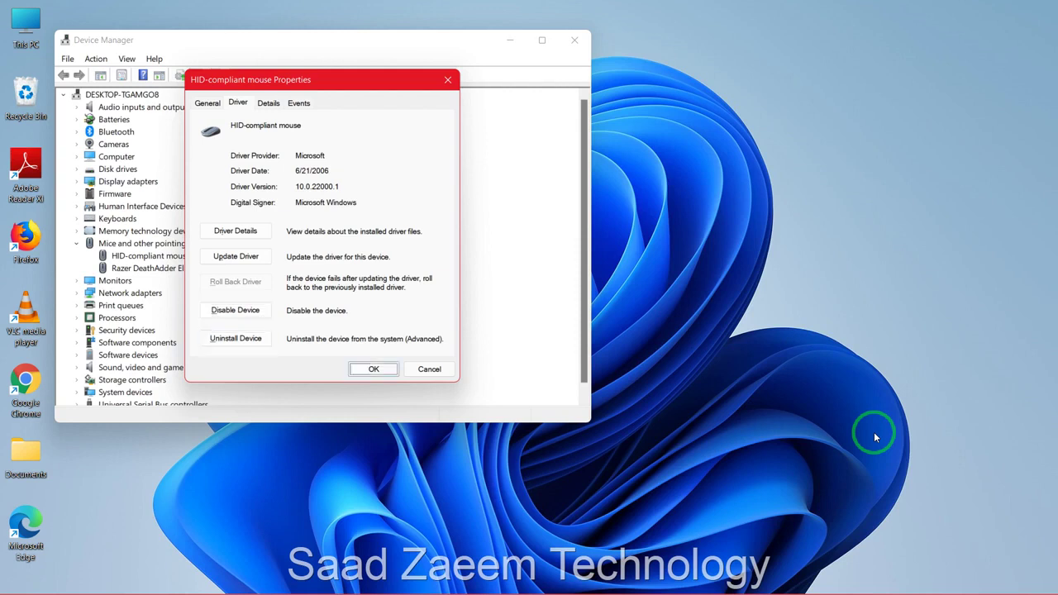
# Run an automatic driver update search for the HID-compliant mouse and close the update wizard and the device properties
pyautogui.press('Tab')
pyautogui.press('Tab')
pyautogui.press('Tab')
pyautogui.press('Tab')
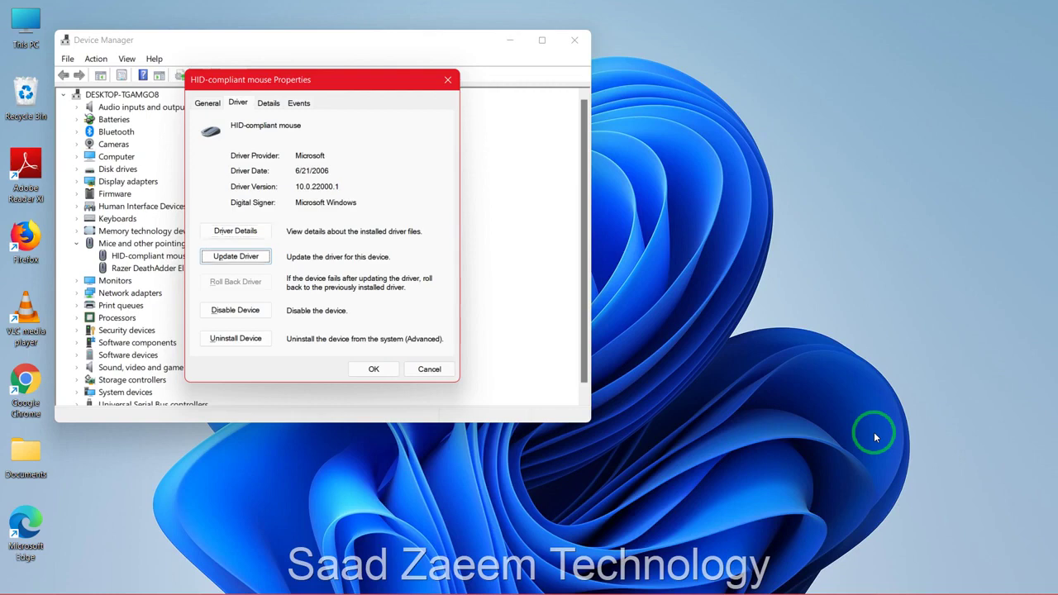
pyautogui.press('Return')
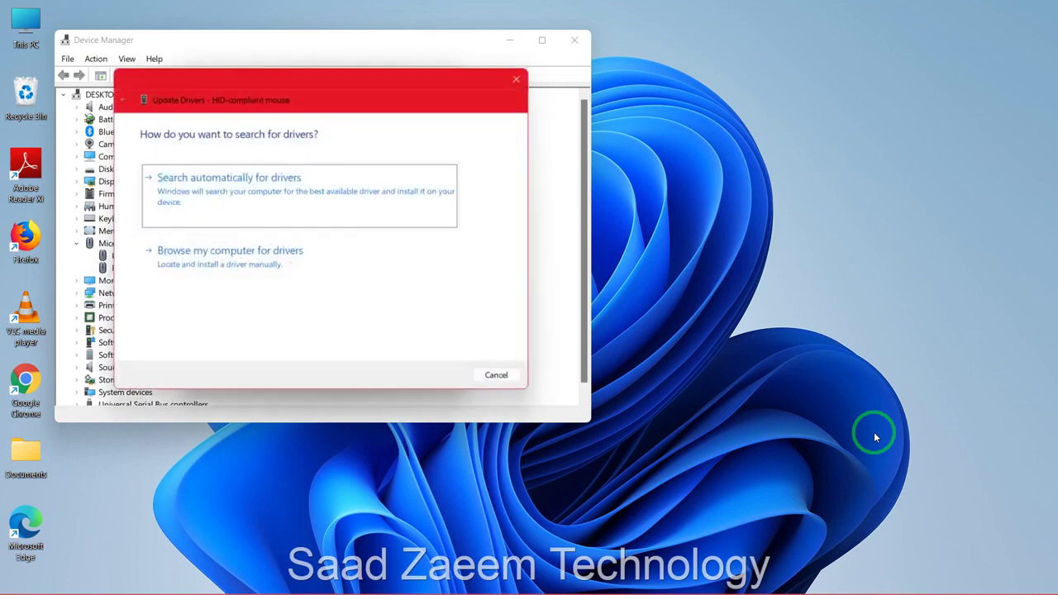
pyautogui.press('Return')
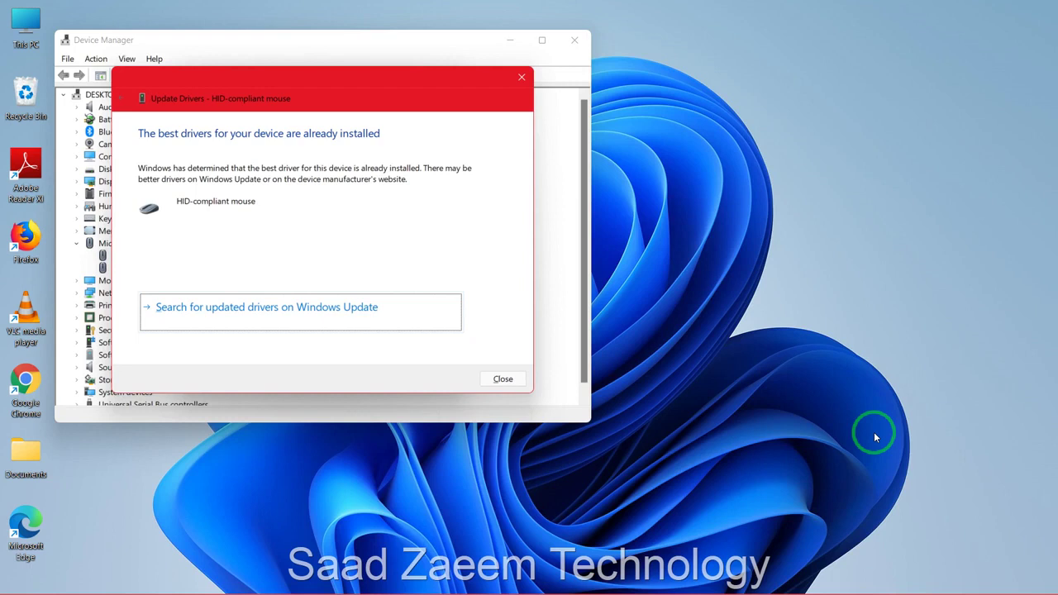
pyautogui.press('Tab')
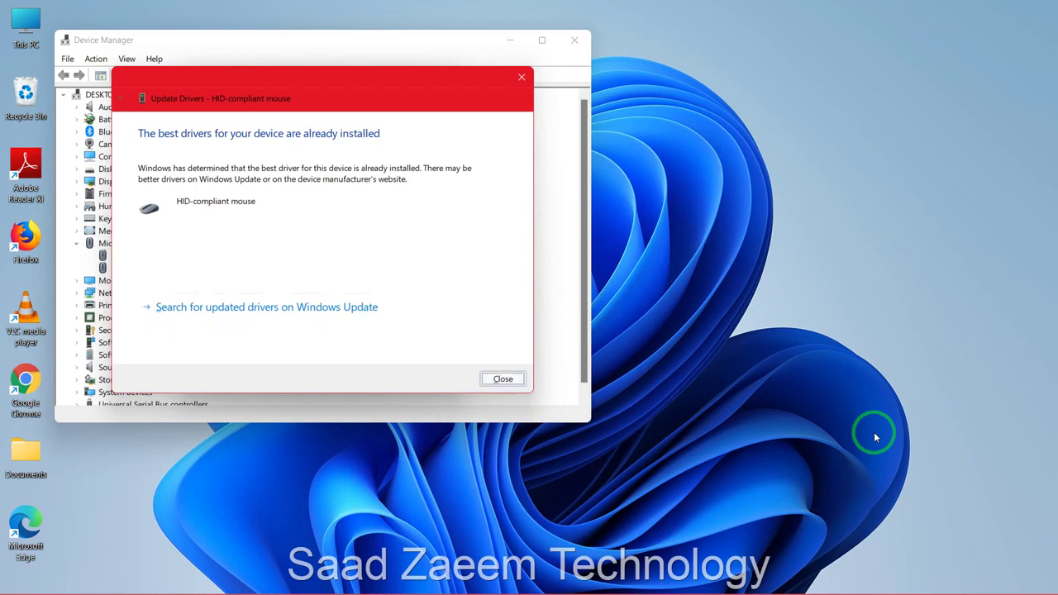
pyautogui.press('Return')
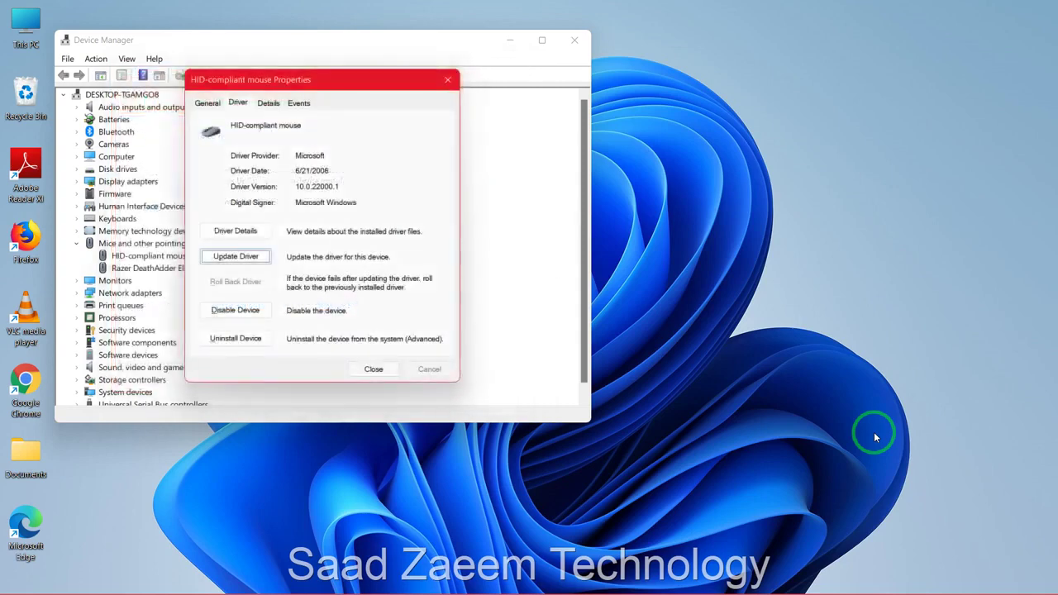
pyautogui.press('Tab')
pyautogui.press('Tab')
pyautogui.press('Tab')
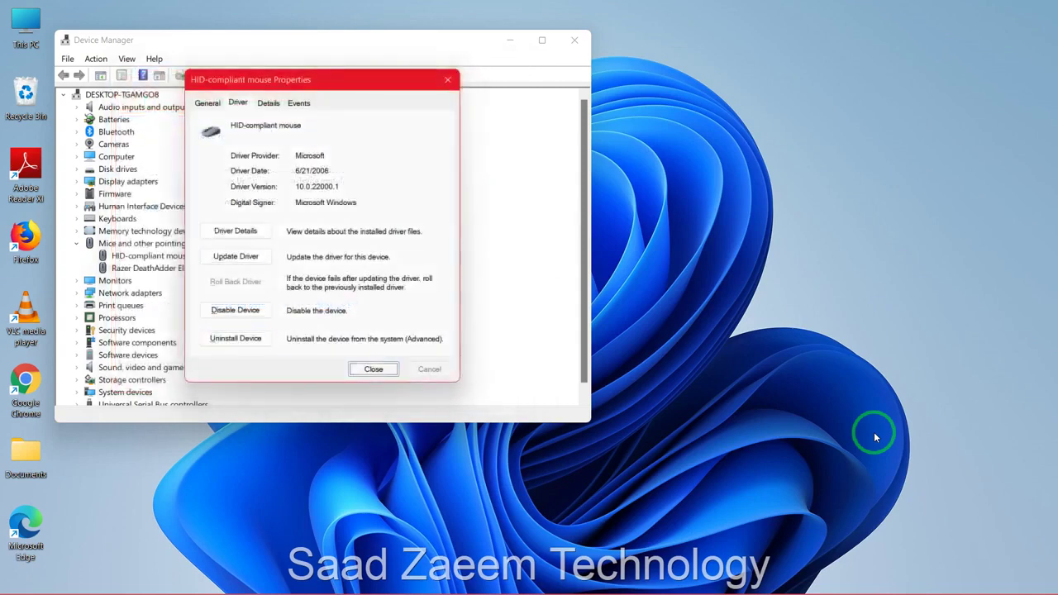
pyautogui.press('Return')
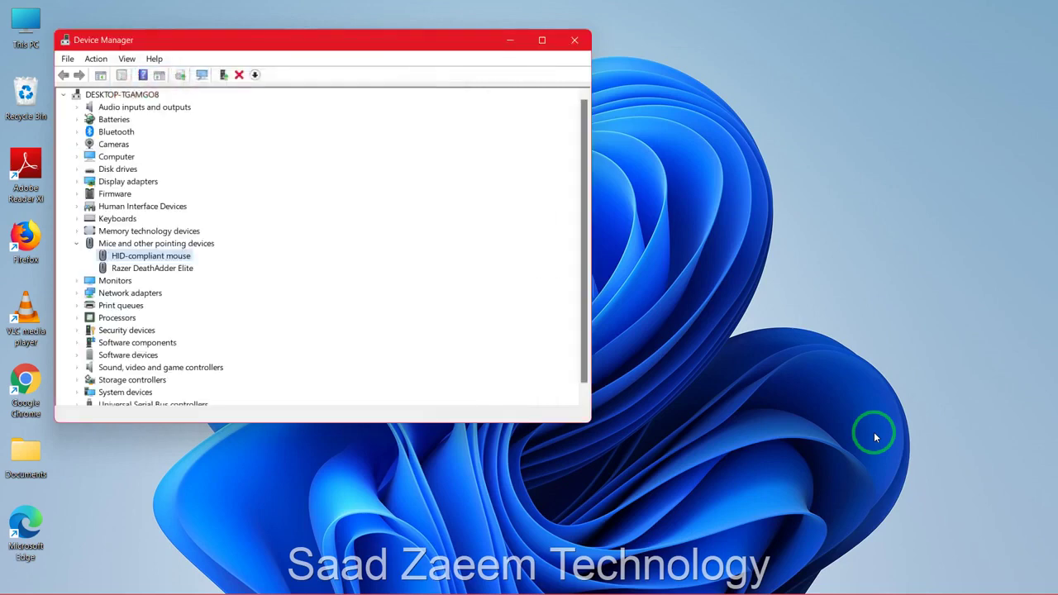
# Reopen the properties of the HID-compliant mouse at its driver options
pyautogui.press('Return')
pyautogui.press('Tab')
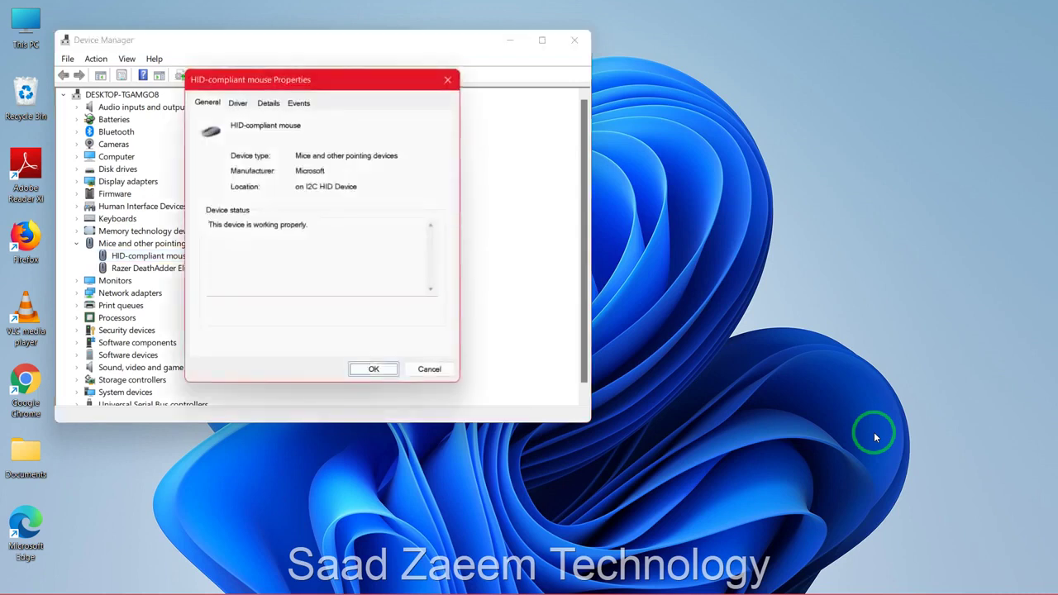
pyautogui.press('Tab')
pyautogui.press('Tab')
pyautogui.press('Tab')
pyautogui.press('Tab')
pyautogui.press('Tab')
pyautogui.press('Tab')
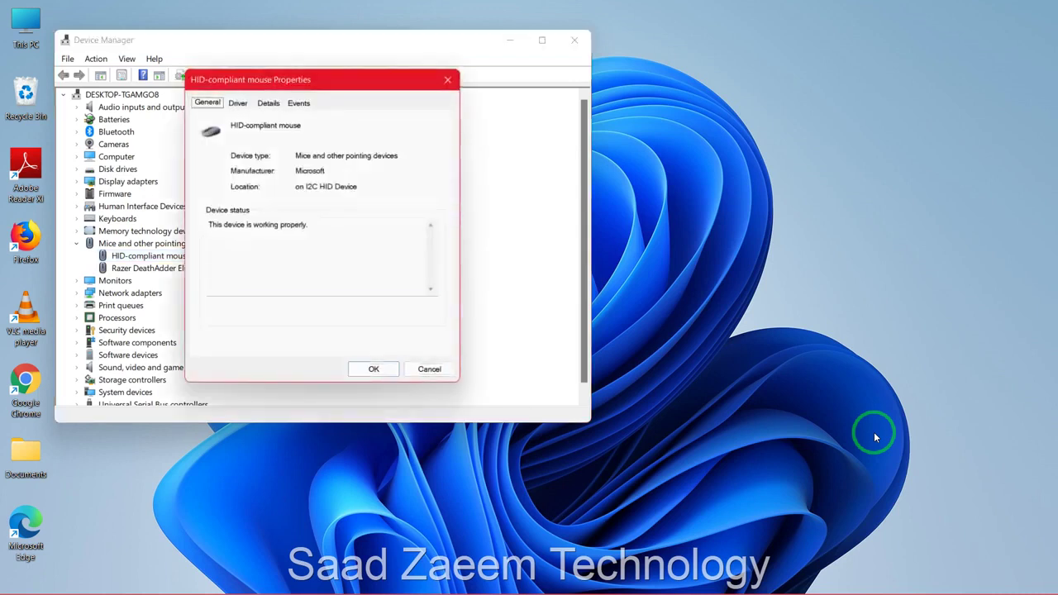
pyautogui.press('Right')
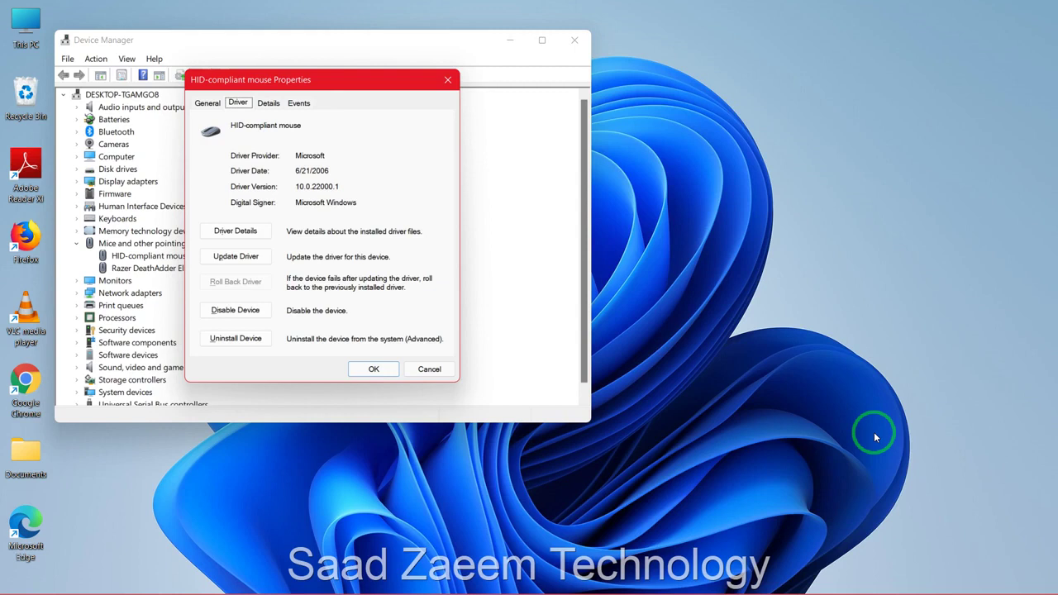
# Uninstall the HID-compliant mouse device from the system and confirm the removal
pyautogui.press('Tab')
pyautogui.press('Tab')
pyautogui.press('Tab')
pyautogui.press('Tab')
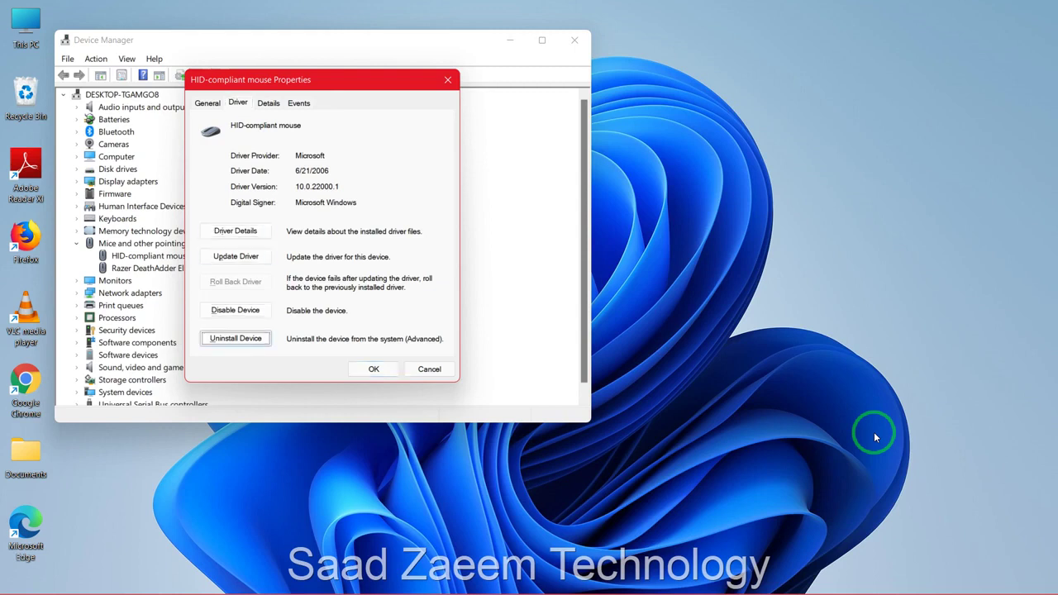
pyautogui.press('Return')
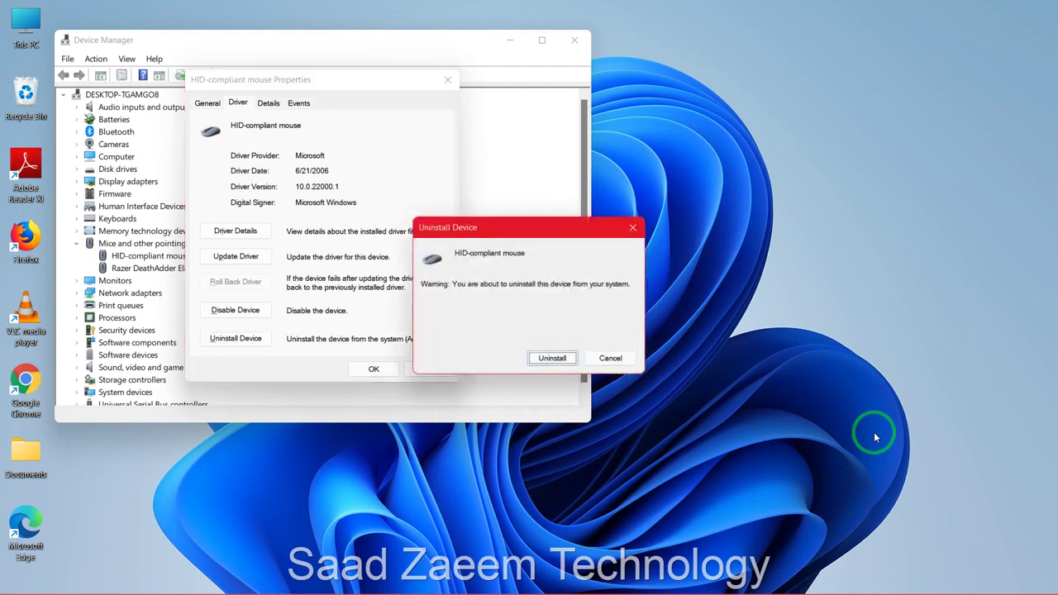
pyautogui.press('Tab')
pyautogui.press('Tab')
pyautogui.press('Return')
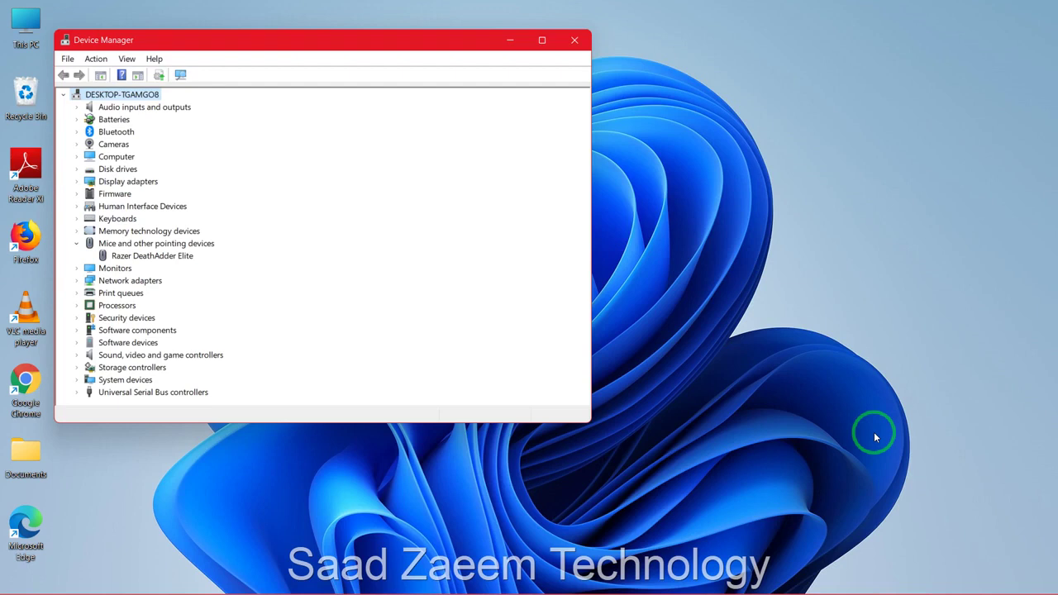
# Scan for hardware changes with the Mice and other pointing devices category selected to reinstall the mouse, and close Device Manager
pyautogui.press('k')
pyautogui.press('Down')
pyautogui.press('Down')
pyautogui.press('Down')
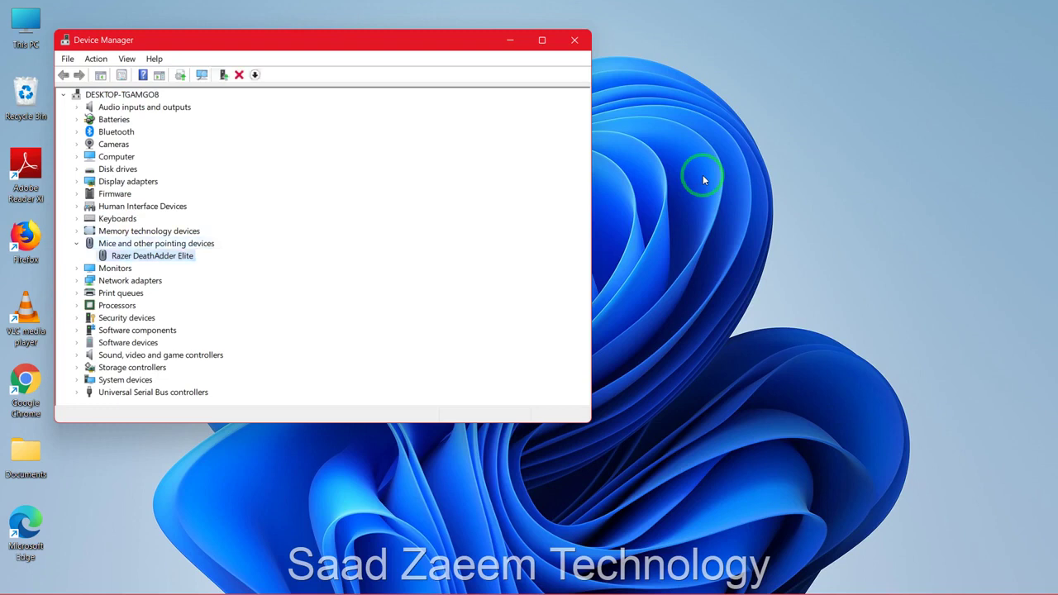
pyautogui.press('Up')
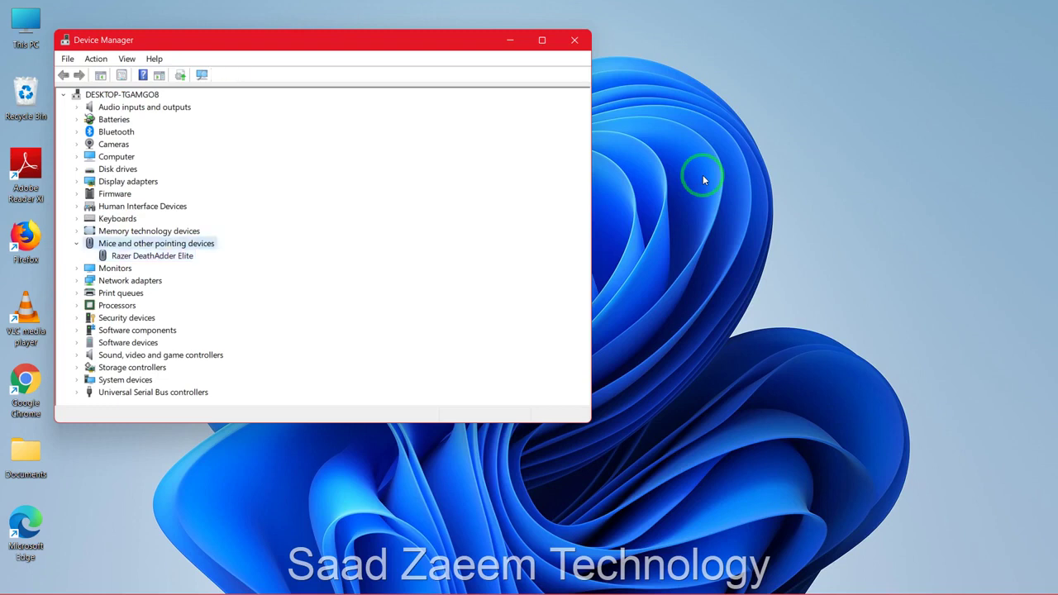
pyautogui.press('alt')
pyautogui.press('alt')
pyautogui.press('Down')
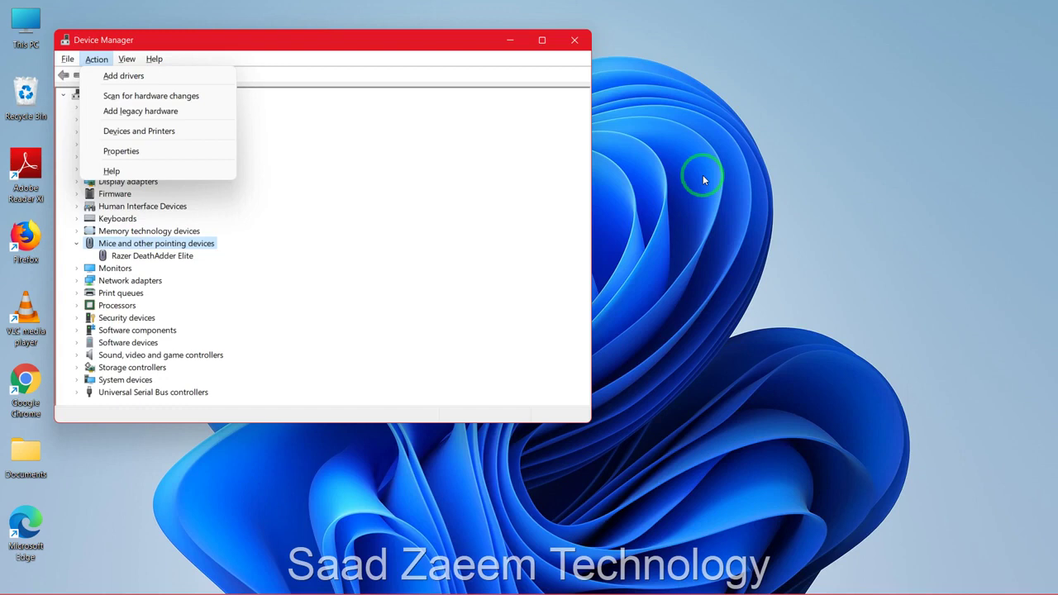
pyautogui.press('Down')
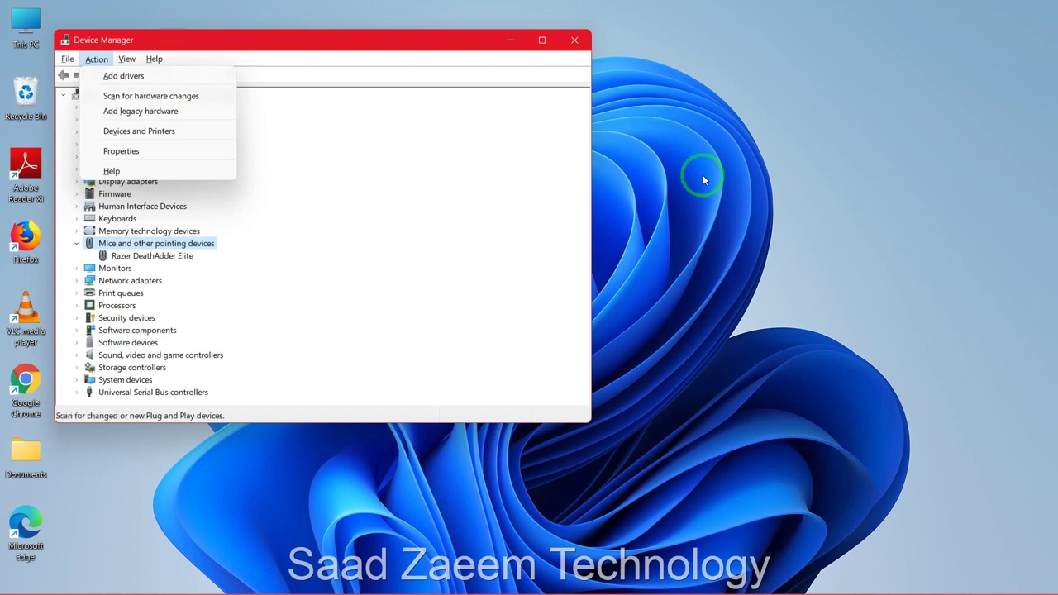
pyautogui.press('Return')
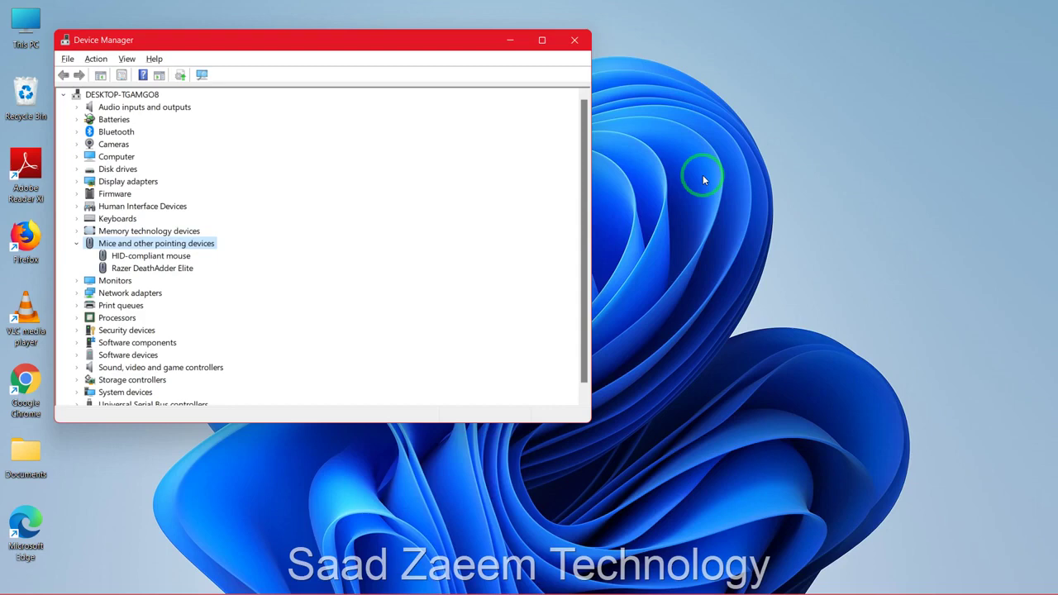
pyautogui.hotkey('alt', 'F4')
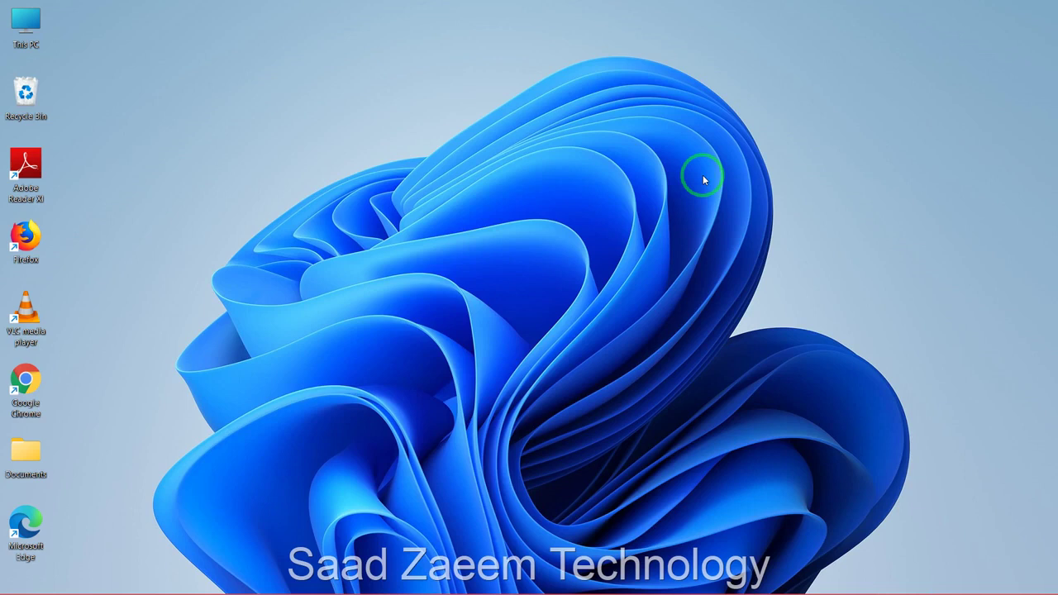
# Bring up the Shut Down Windows dialog, look at its Restart and Shut down choices, and cancel it
pyautogui.hotkey('alt', 'F4')
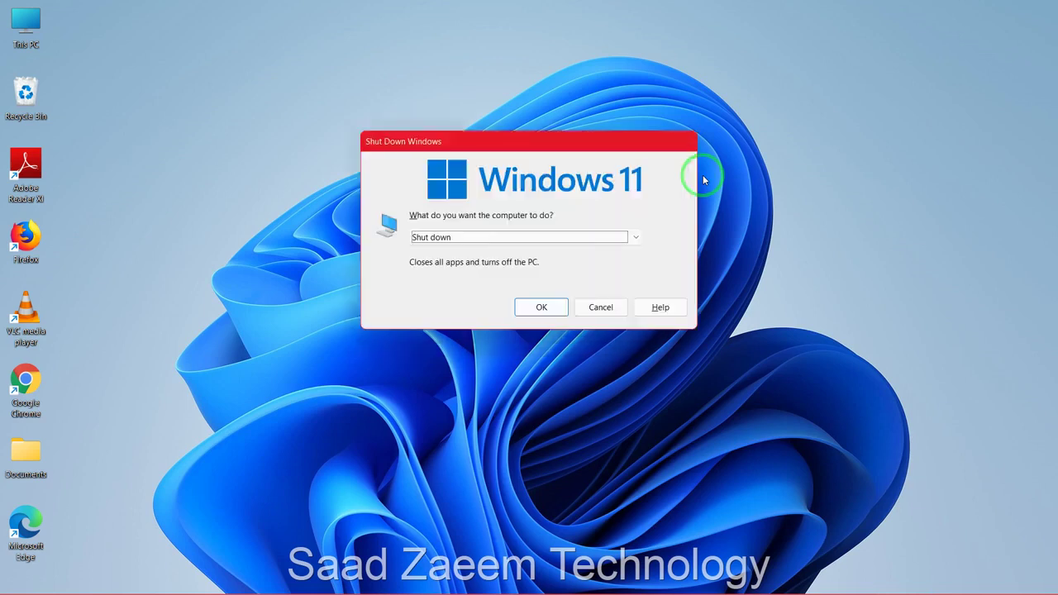
pyautogui.press('Down')
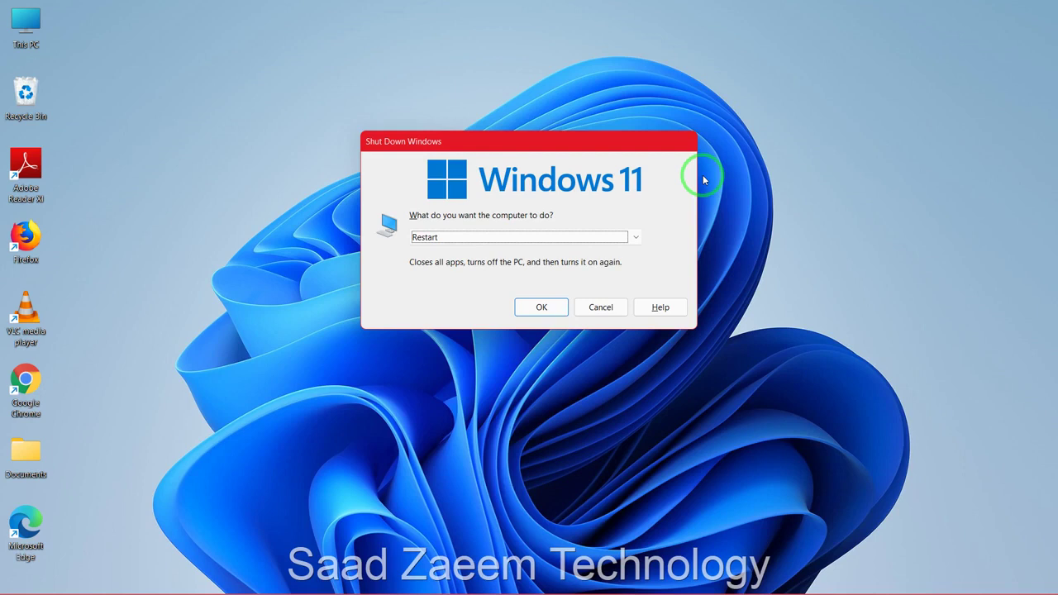
pyautogui.press('Up')
pyautogui.press('Down')
pyautogui.press('Up')
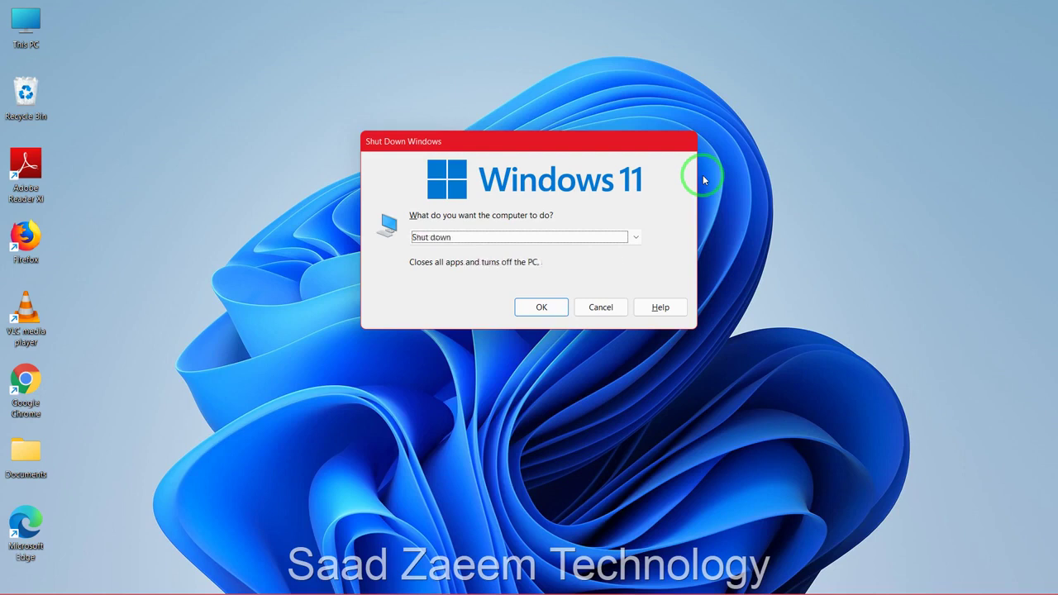
pyautogui.click(601, 305)
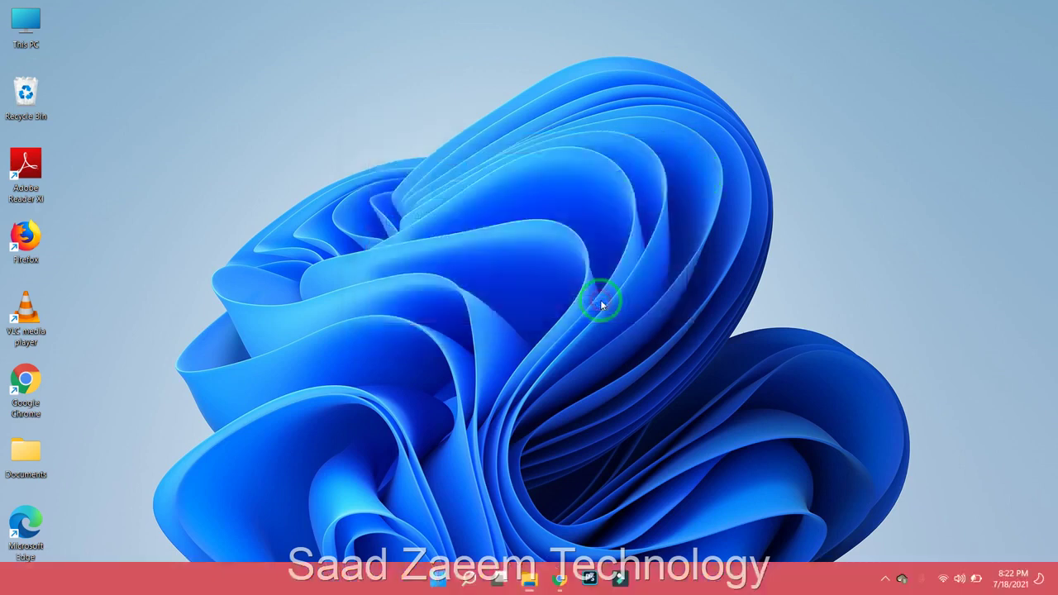